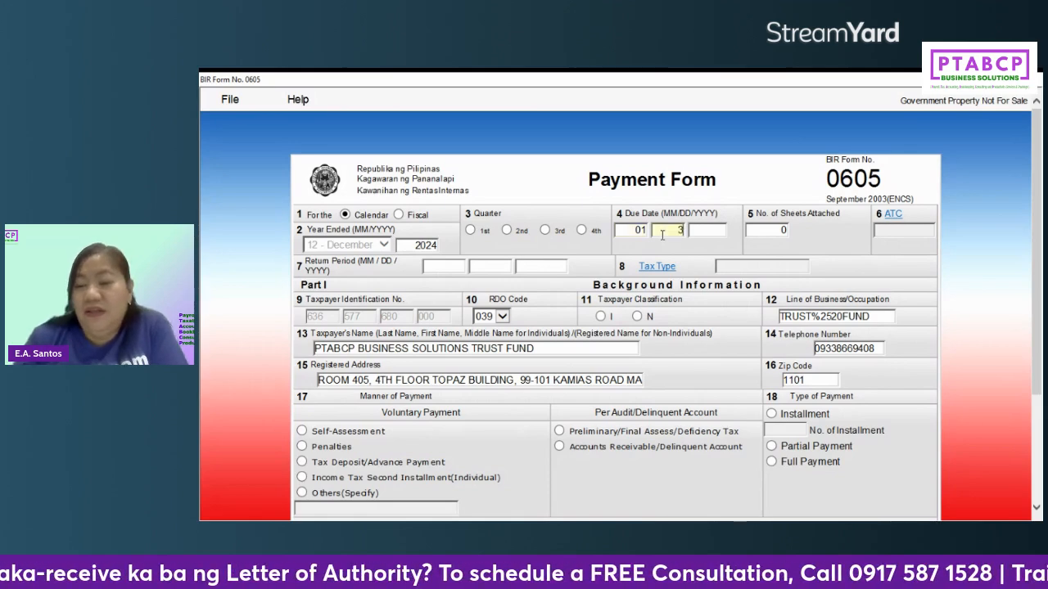
Complete the due date with the year 2024 and select ATC MC180, the registration fee for VAT/non-VAT taxpayers
click(717, 230)
text(2024)
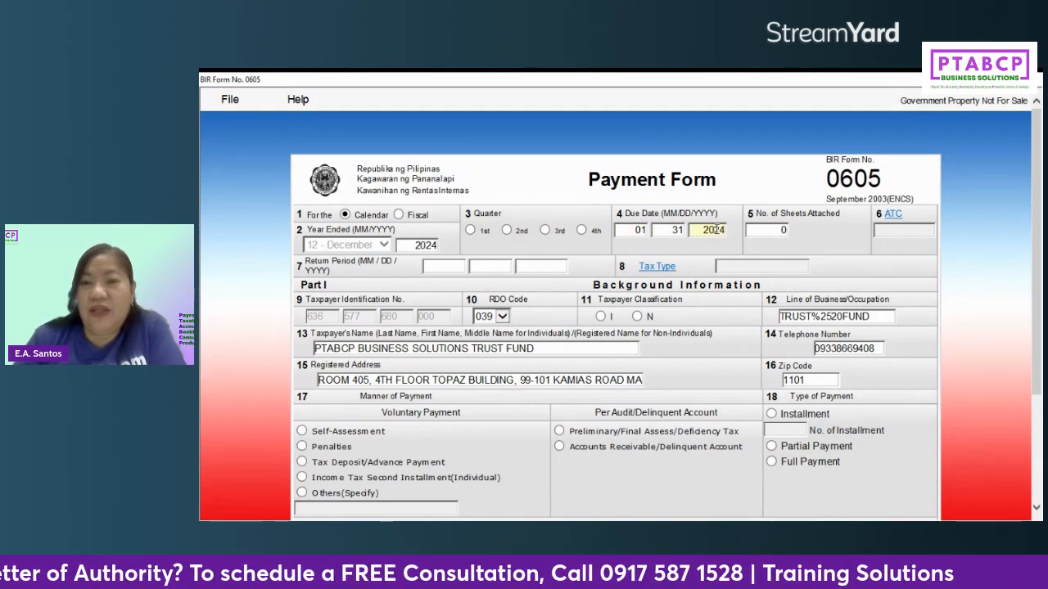
click(891, 216)
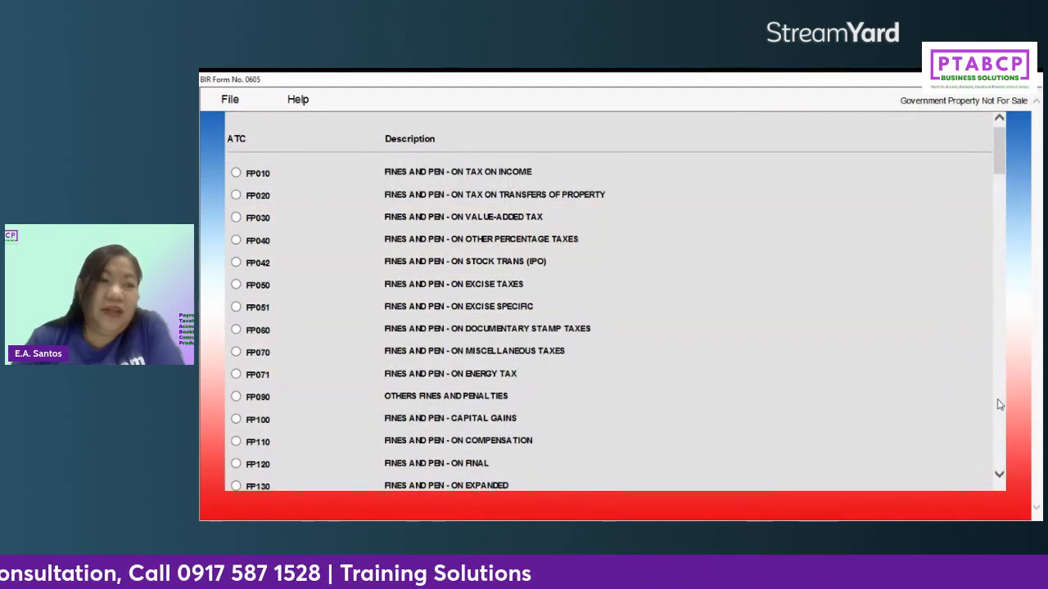
scroll(999, 404, down, 2)
scroll(998, 405, down, 2)
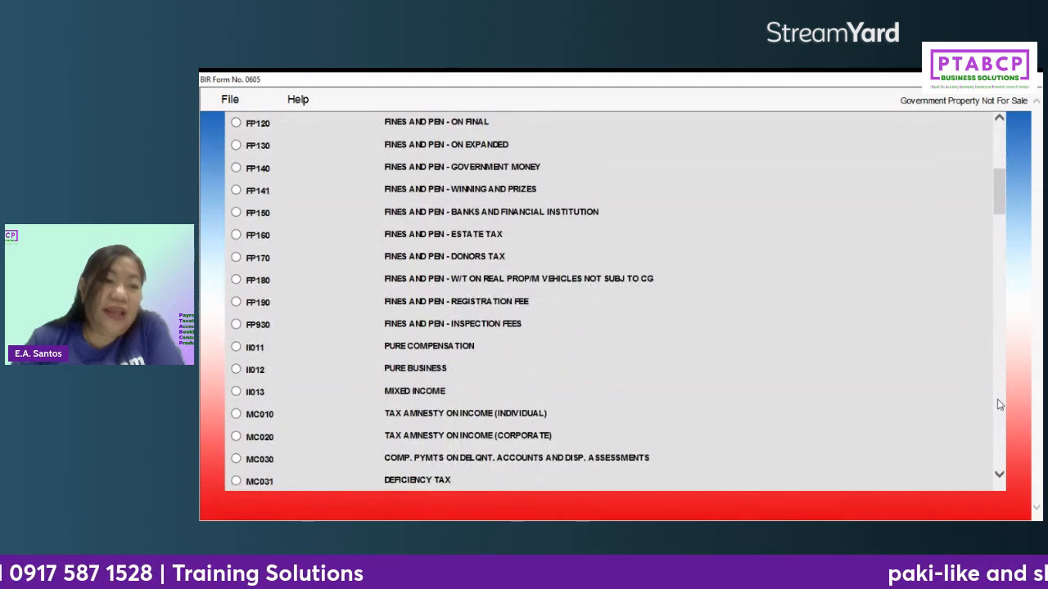
scroll(999, 404, down, 4)
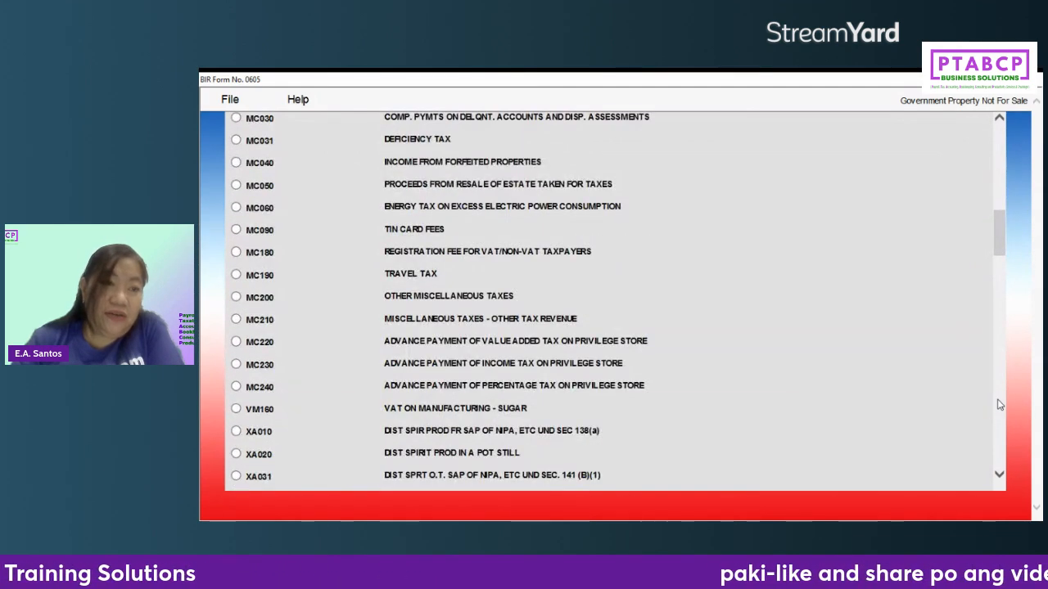
click(234, 253)
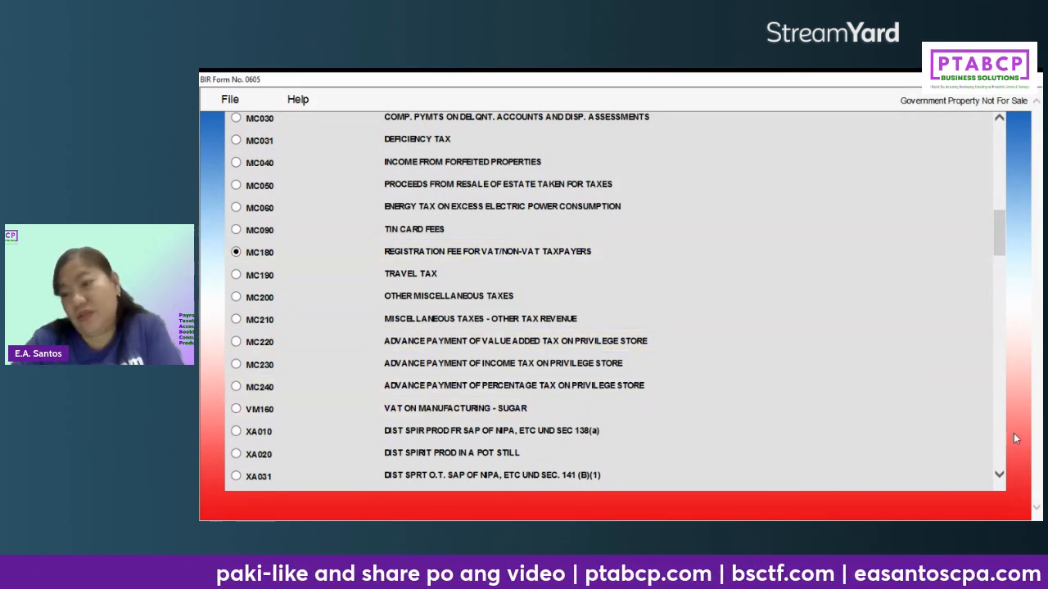
click(1002, 449)
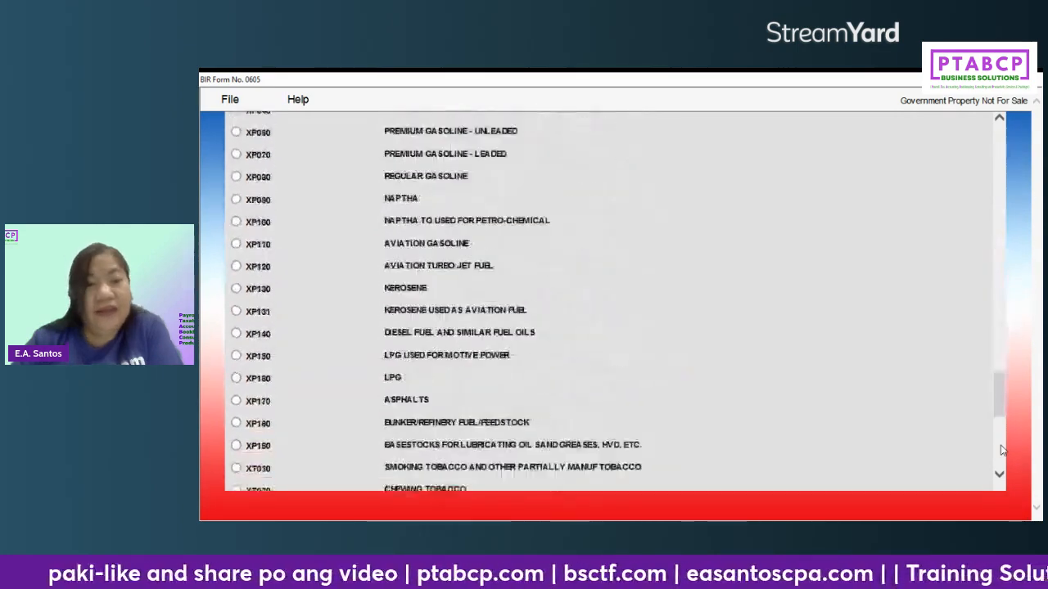
click(639, 465)
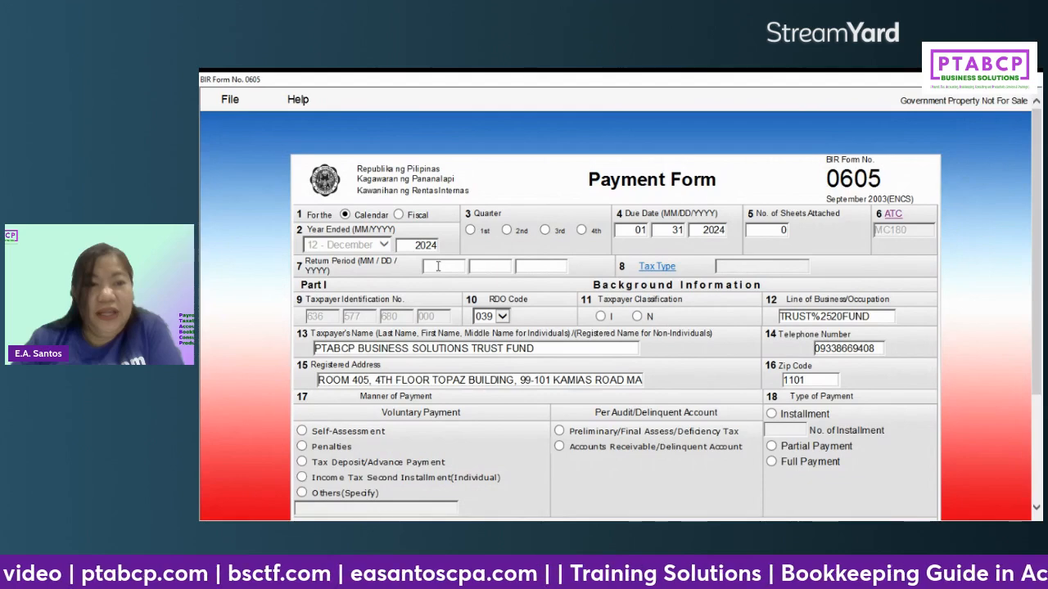
Set the return period to 01/31/2024 and choose RF, Registration Fee, as the tax type
text(01)
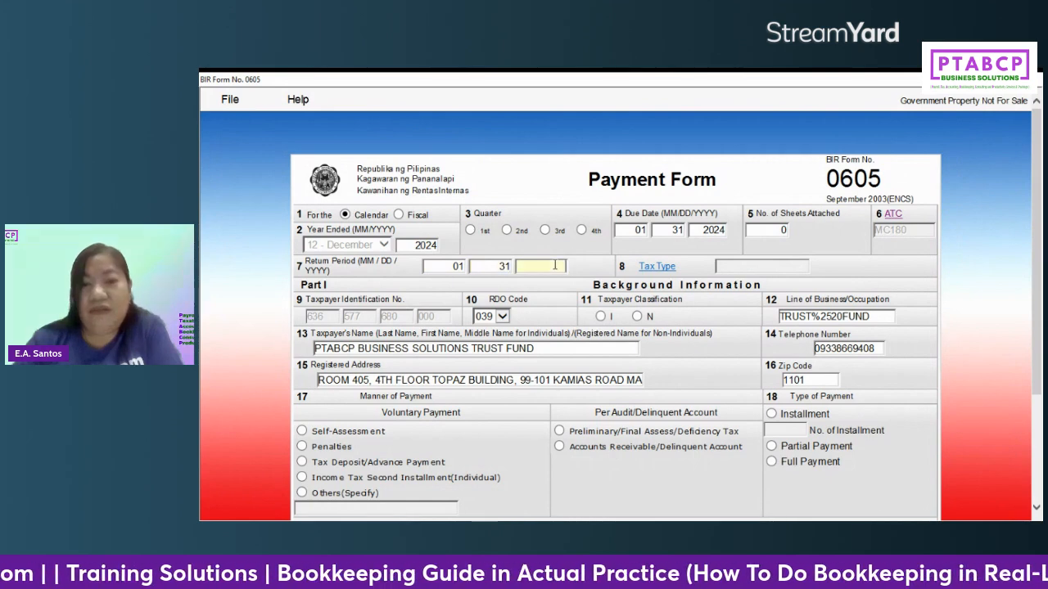
text(2024)
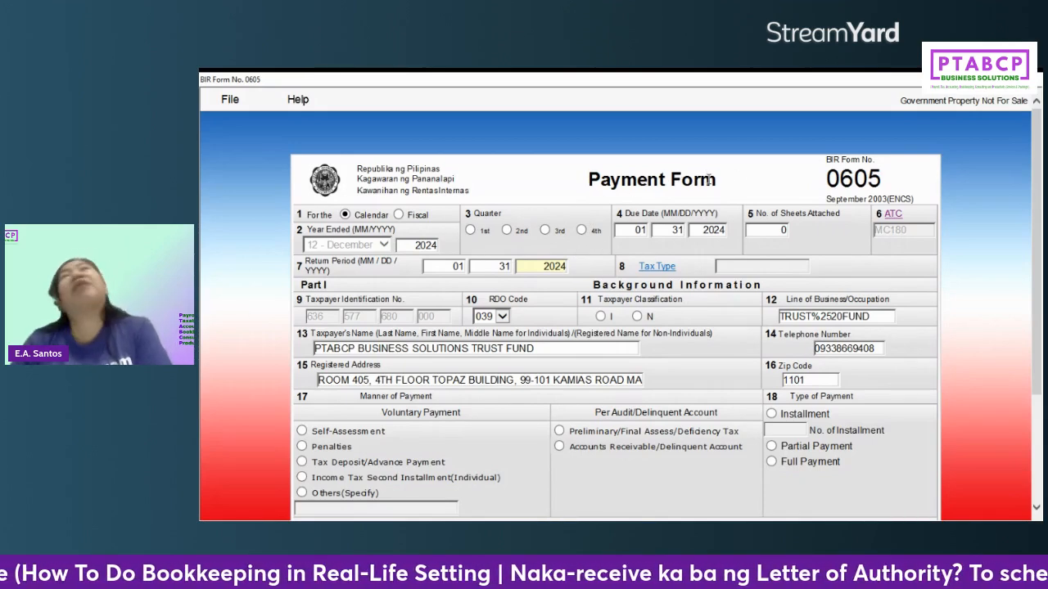
click(655, 267)
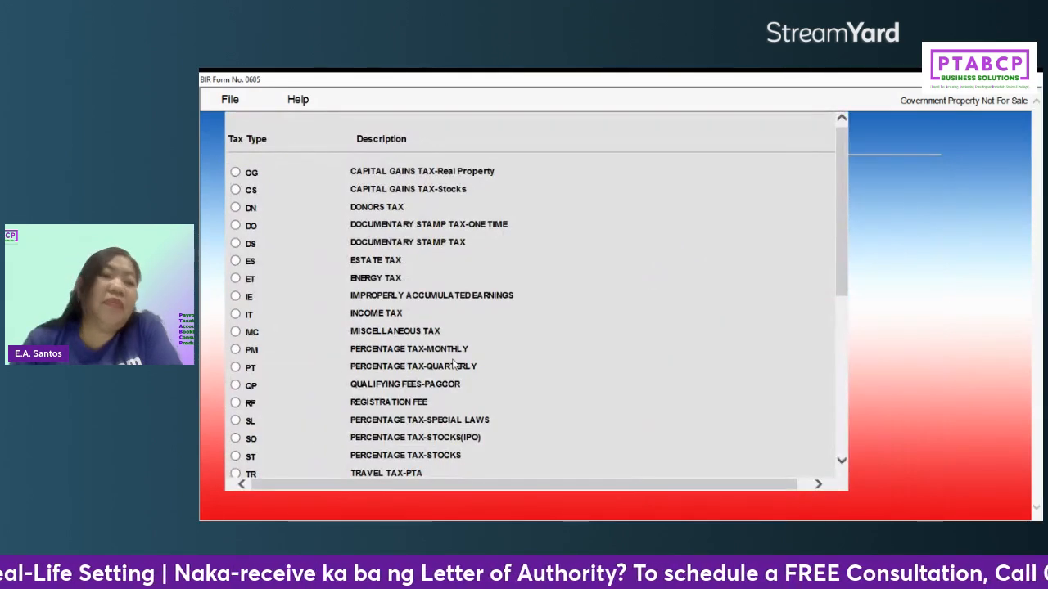
click(235, 403)
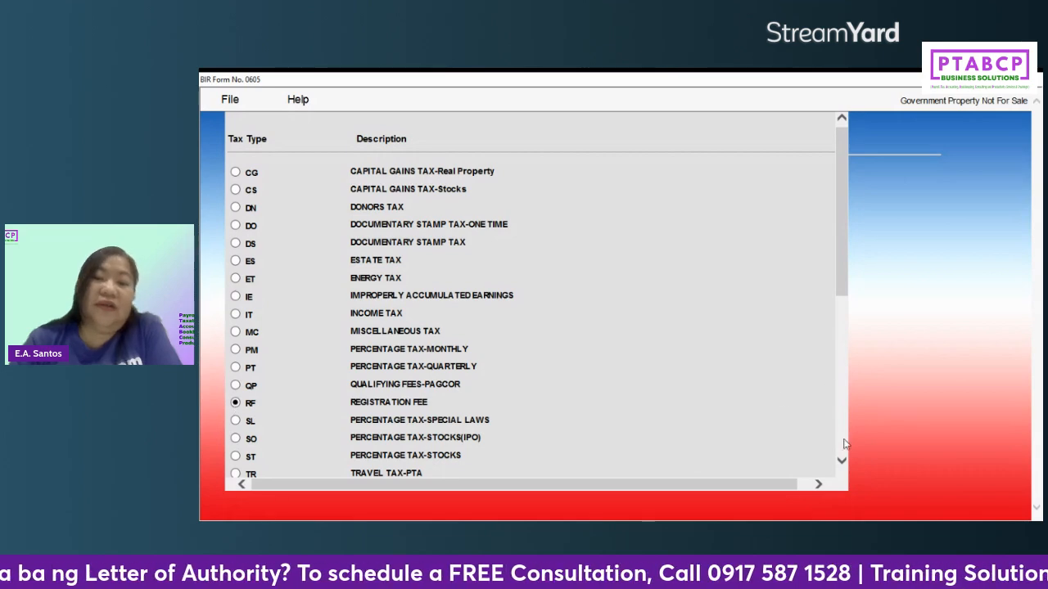
scroll(845, 442, down, 8)
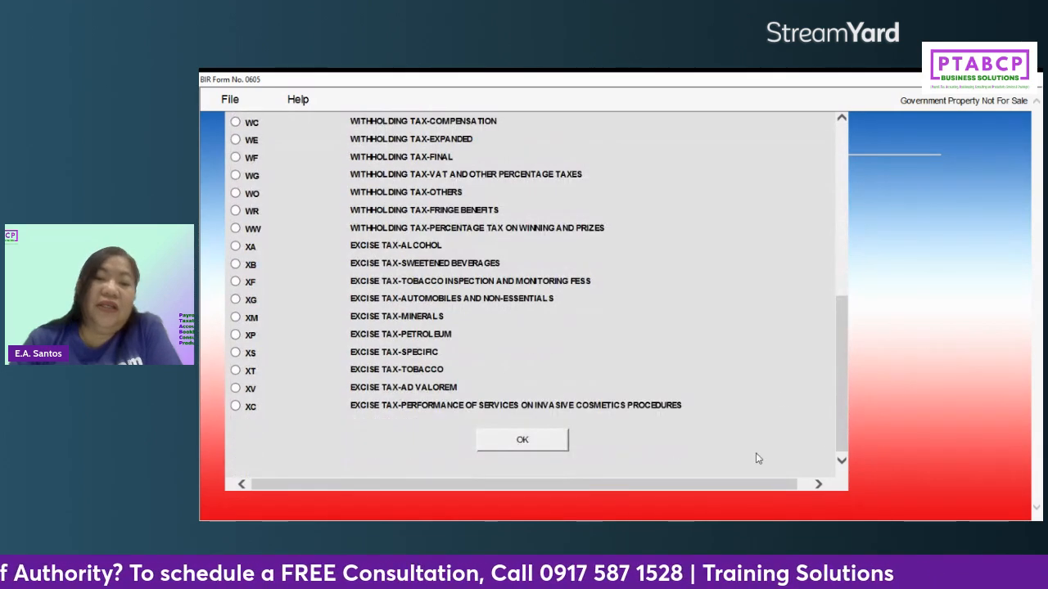
click(540, 443)
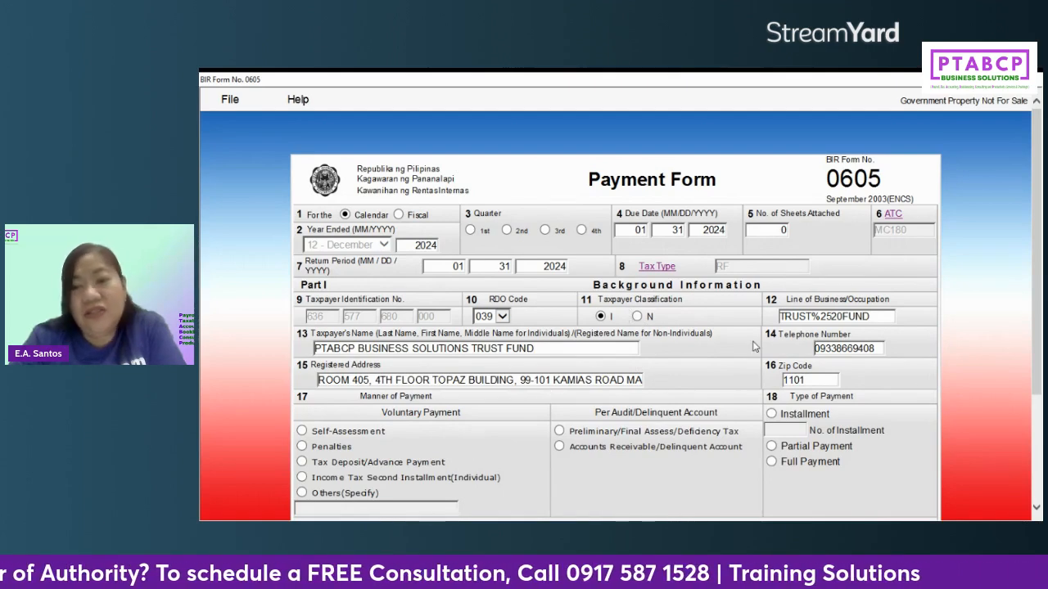
Set the manner of payment to Others, specified as 2024 ANNUAL REGISTRATION FEE, and the type of payment to Full Payment
scroll(1036, 508, down, 3)
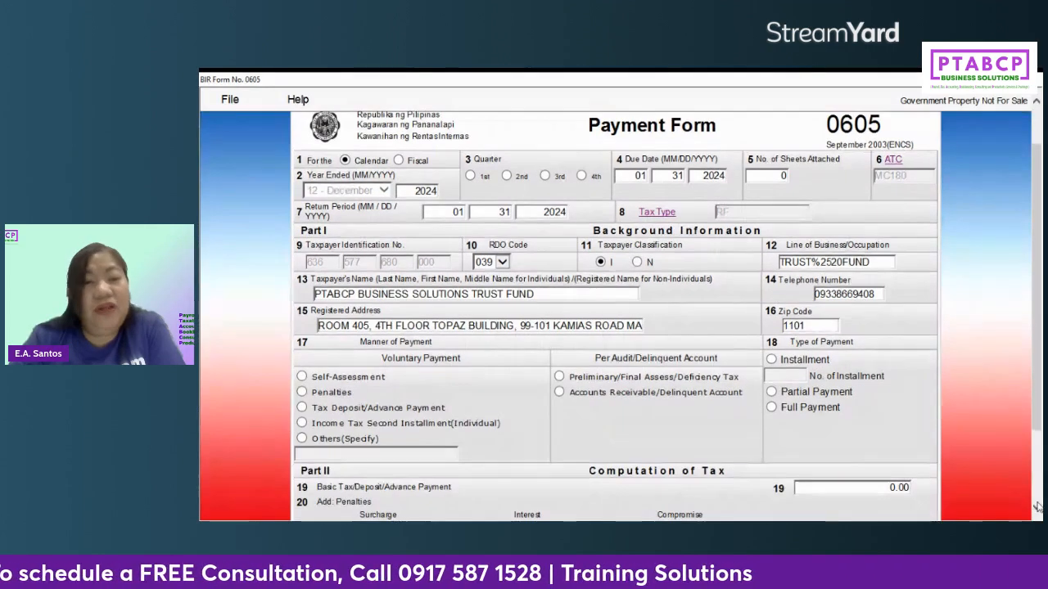
click(301, 335)
click(314, 351)
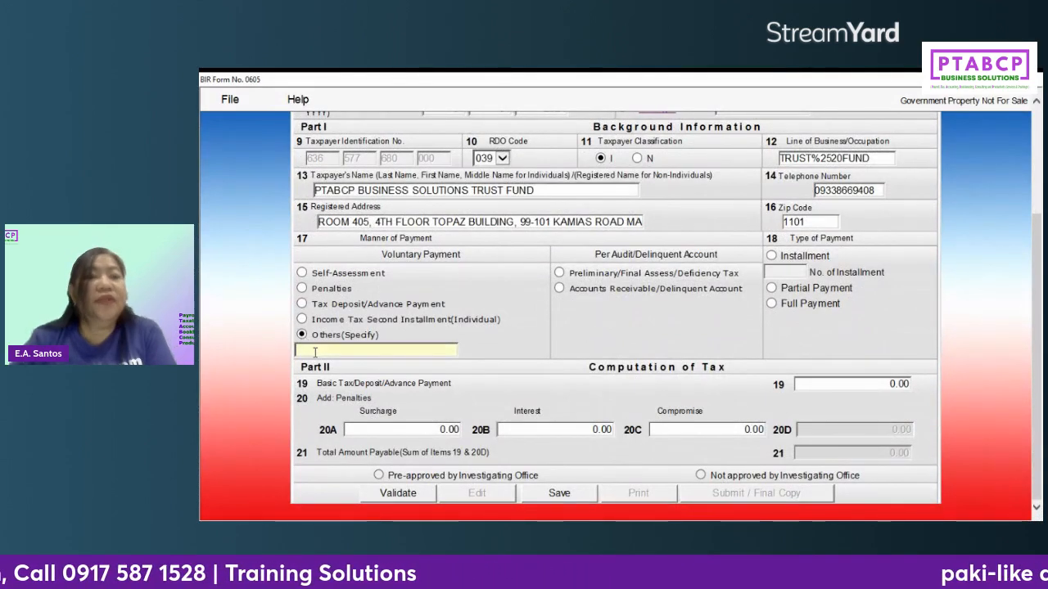
text(A)
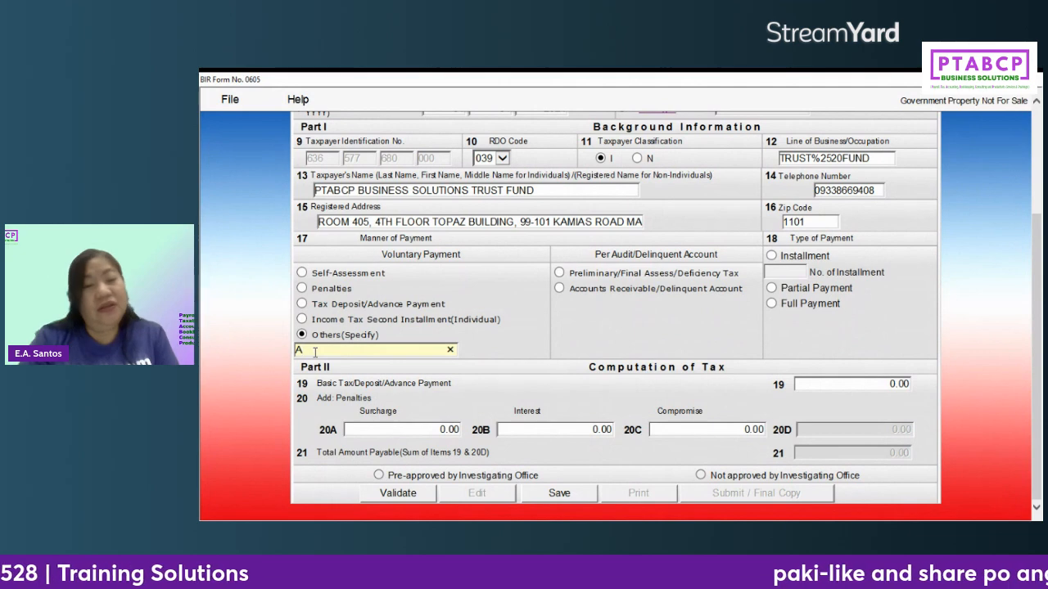
key(BackSpace)
text(2024 Annu)
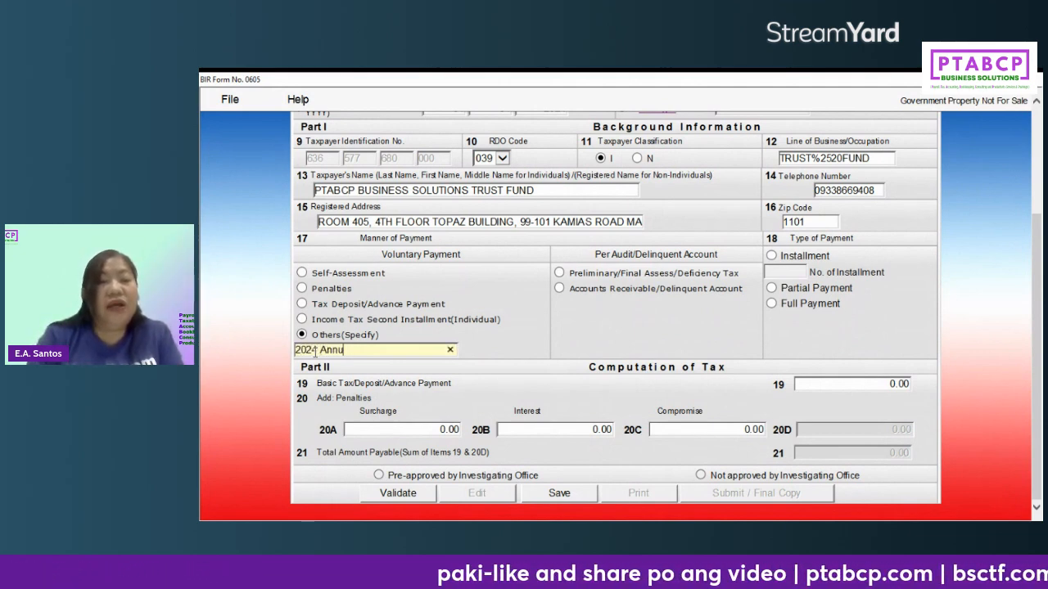
key(BackSpace)
key(BackSpace)
key(BackSpace)
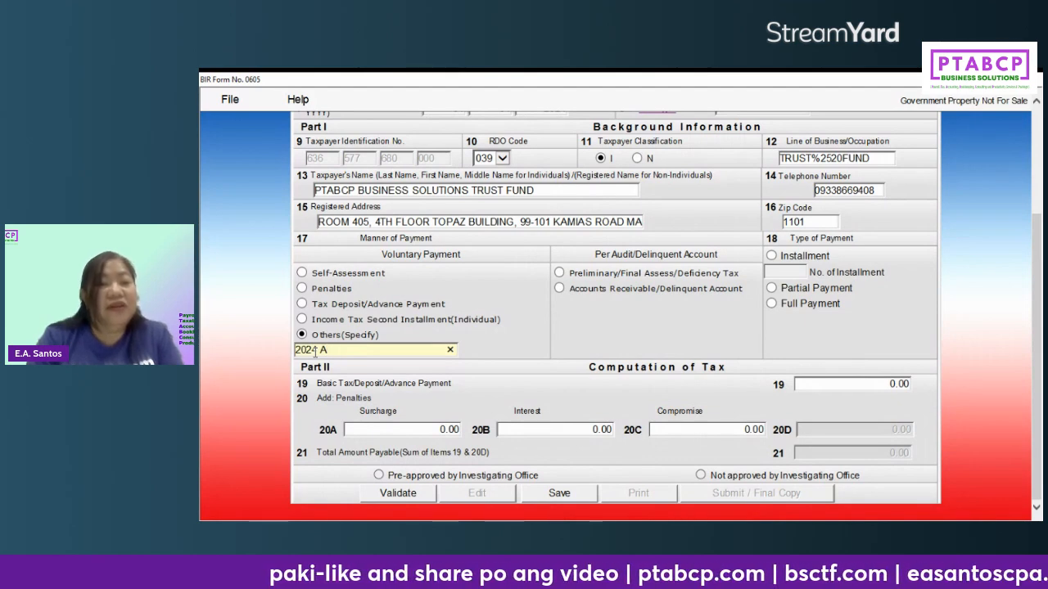
text(NNUAL REGISTRATION )
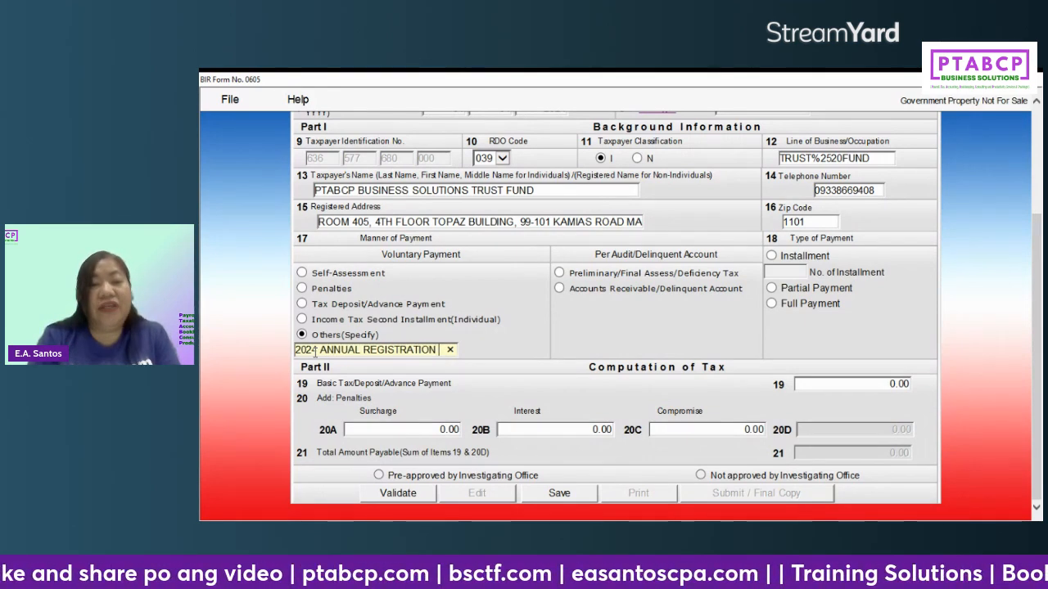
text(FEE)
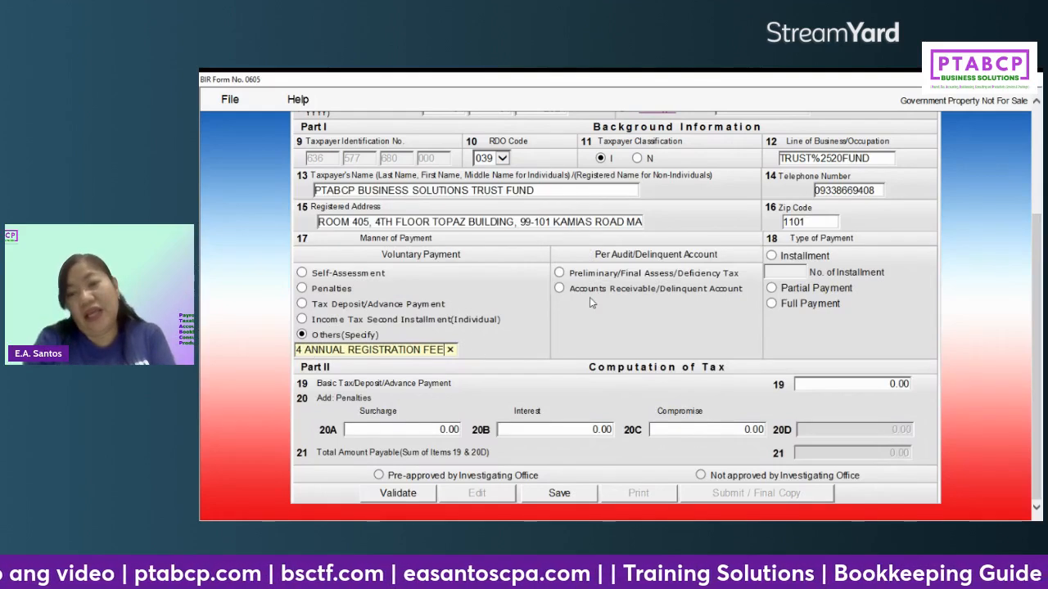
click(772, 304)
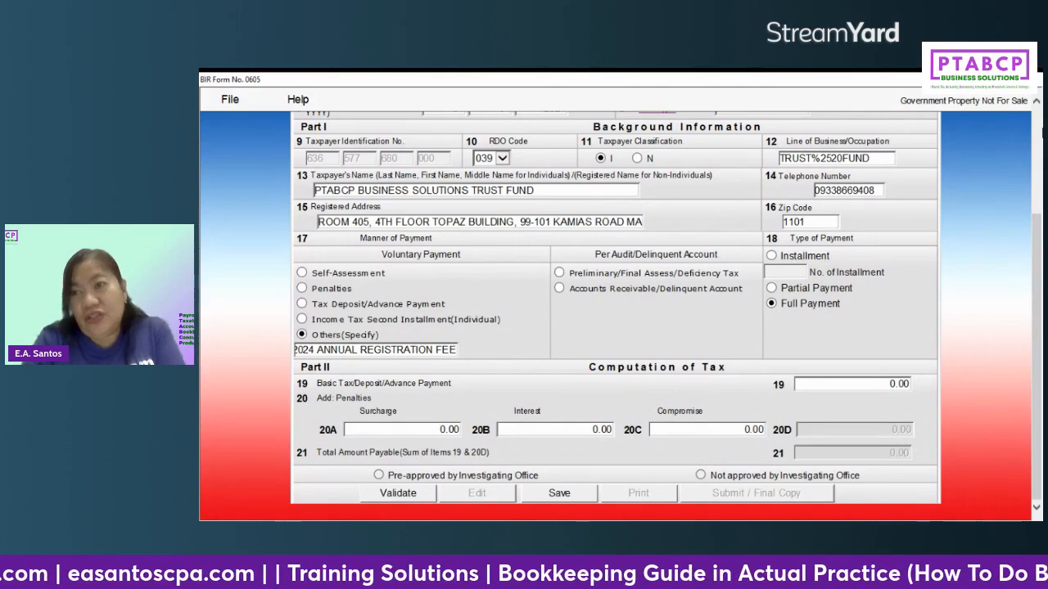
Check the form's entries and try to validate the payment form
scroll(614, 319, up, 3)
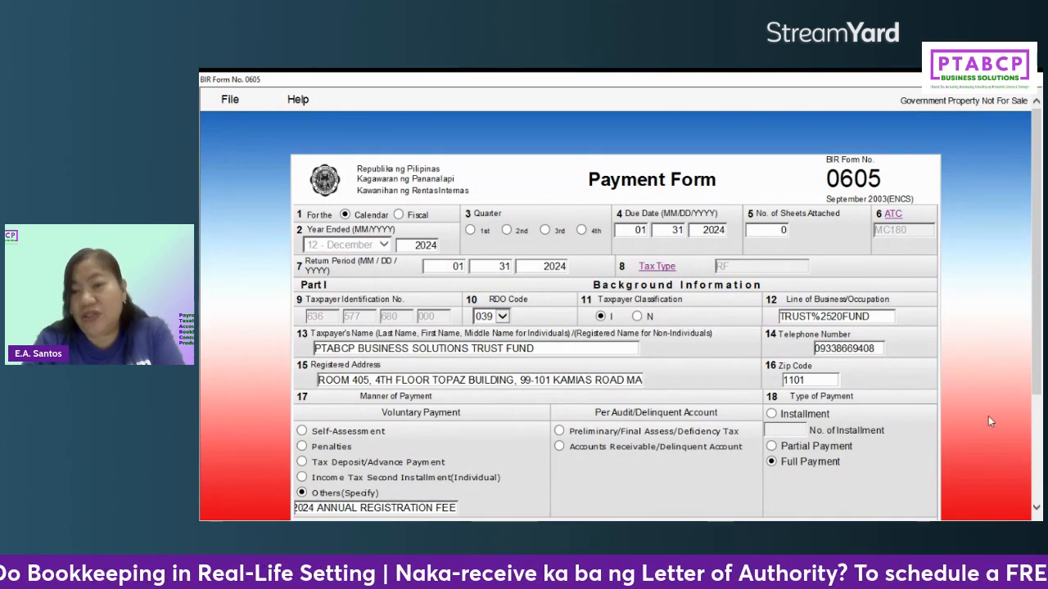
click(1037, 512)
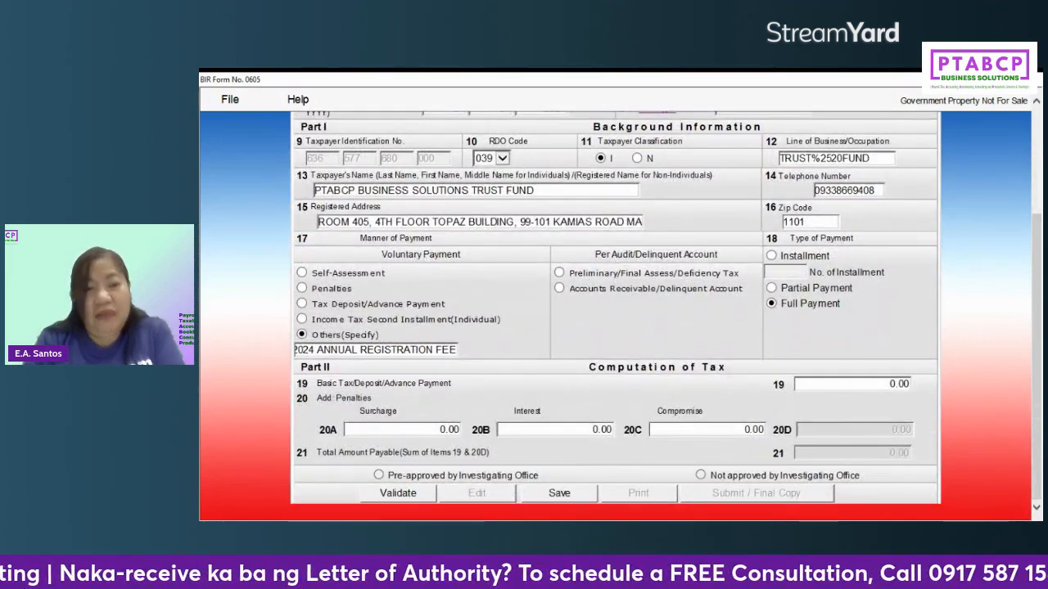
click(399, 494)
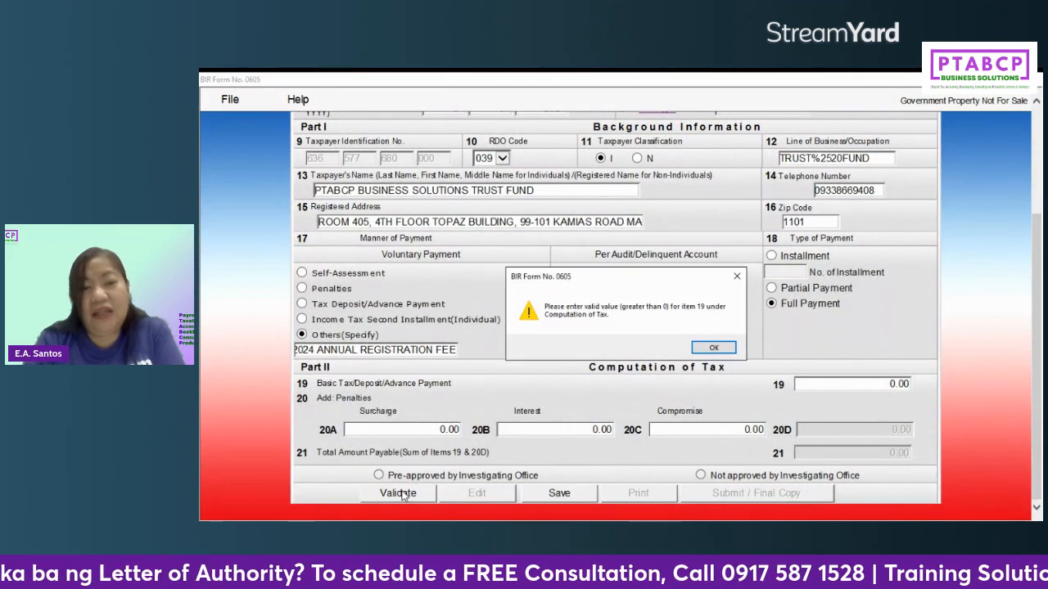
click(717, 348)
Enter 500.00 as the basic tax in item 19 and validate the payment form
click(800, 386)
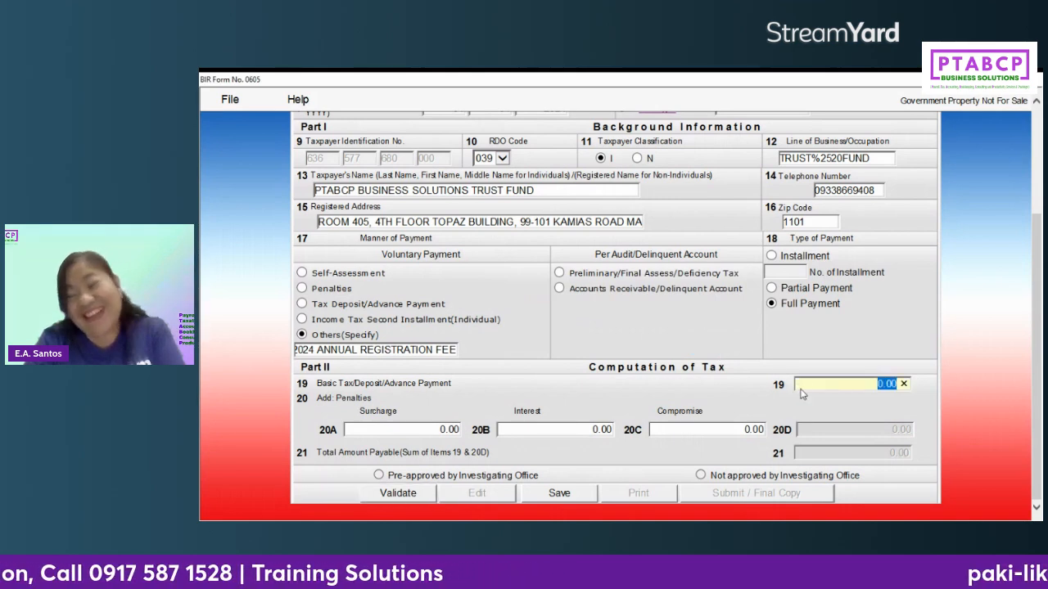
text(500.00)
click(695, 439)
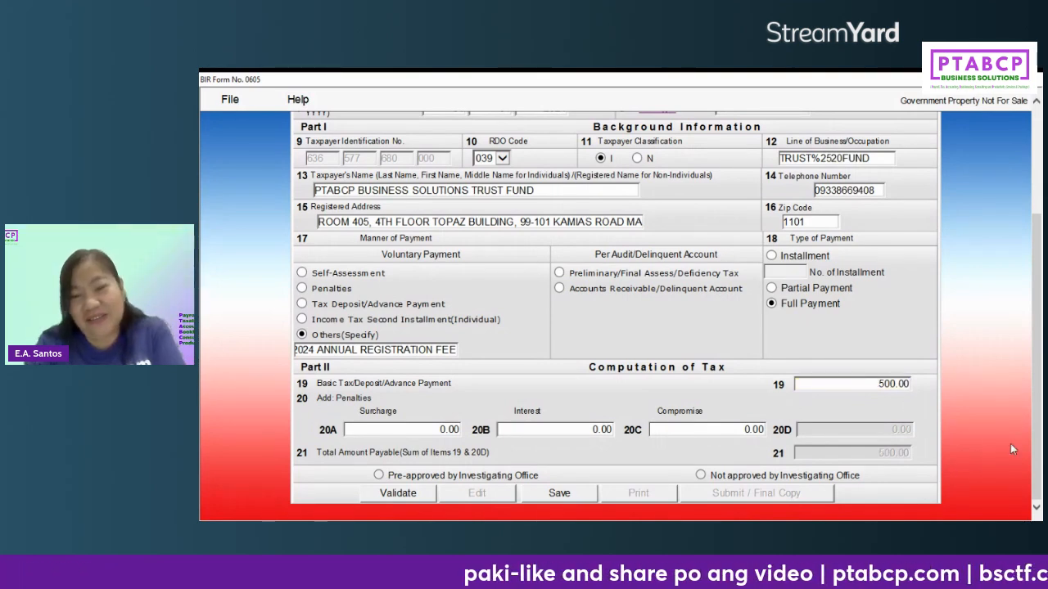
click(388, 493)
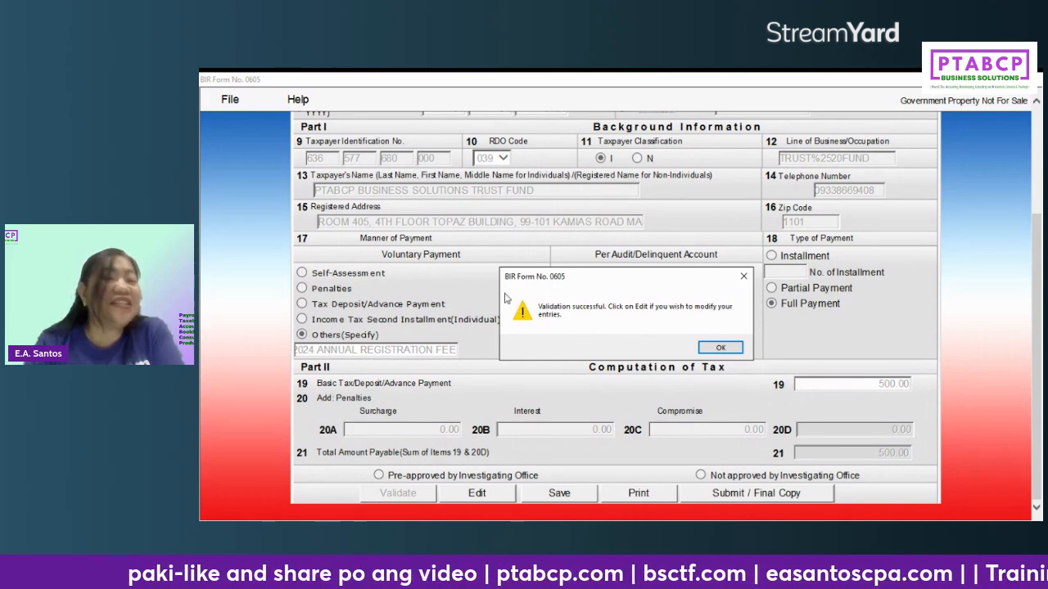
click(719, 349)
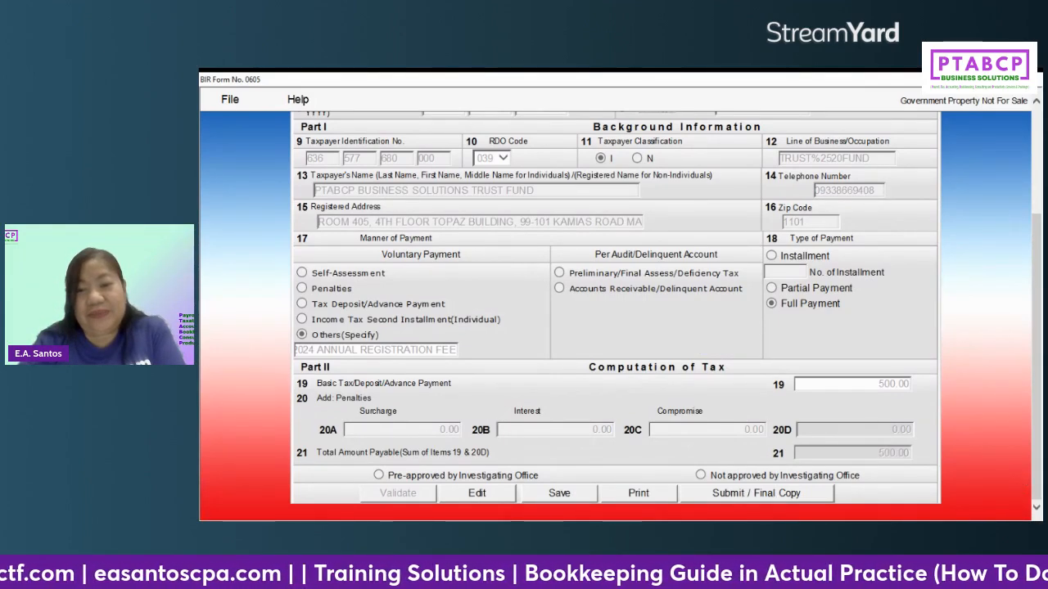
Save the validated payment form
click(727, 499)
click(699, 345)
click(711, 347)
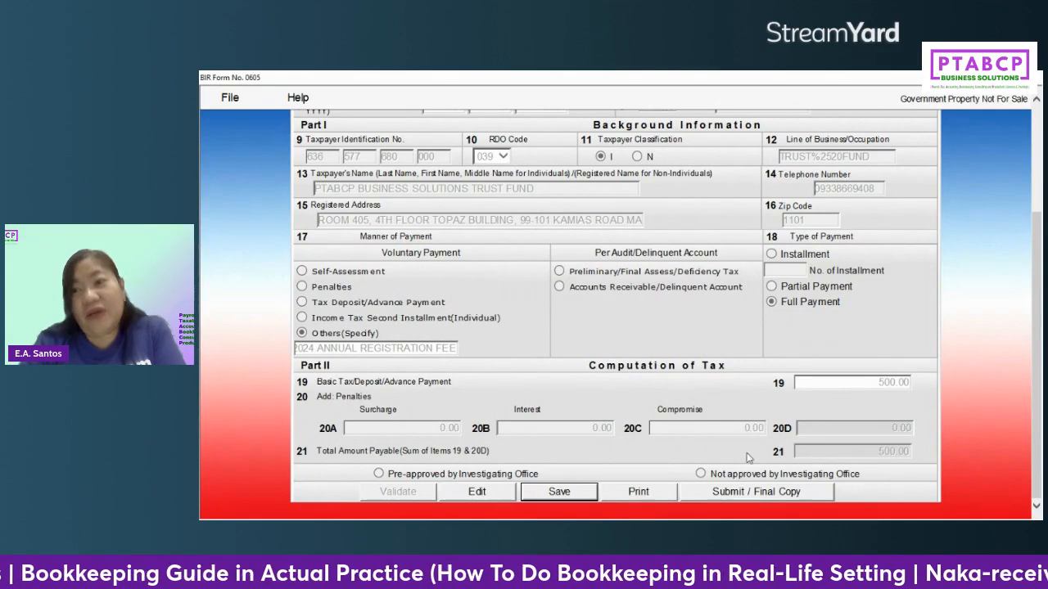
Submit the final copy of the payment form, accepting the terms of service, and dismiss the notices up to the ePay one
click(1037, 123)
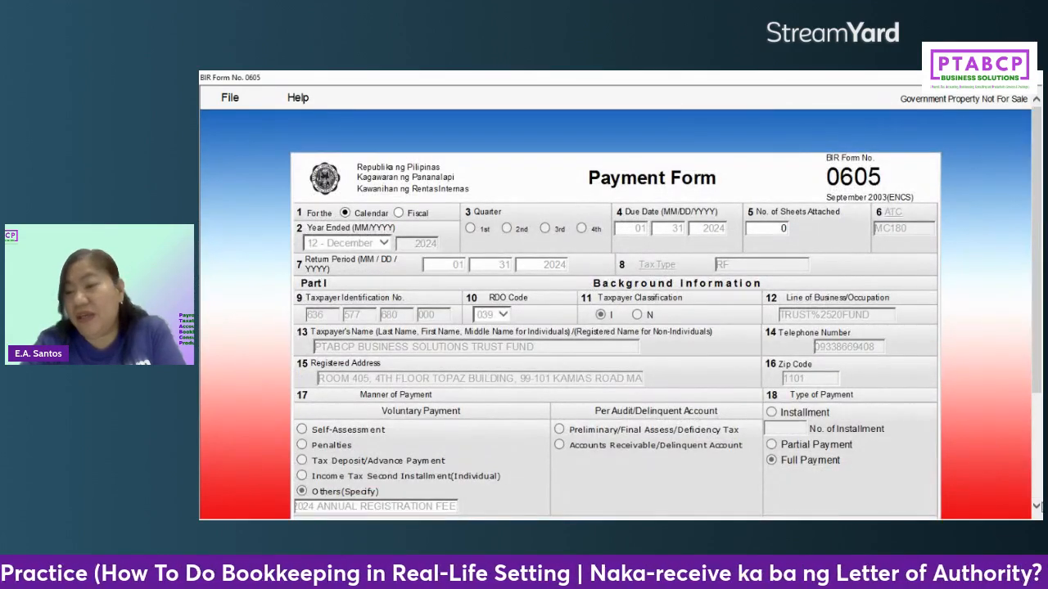
click(1037, 507)
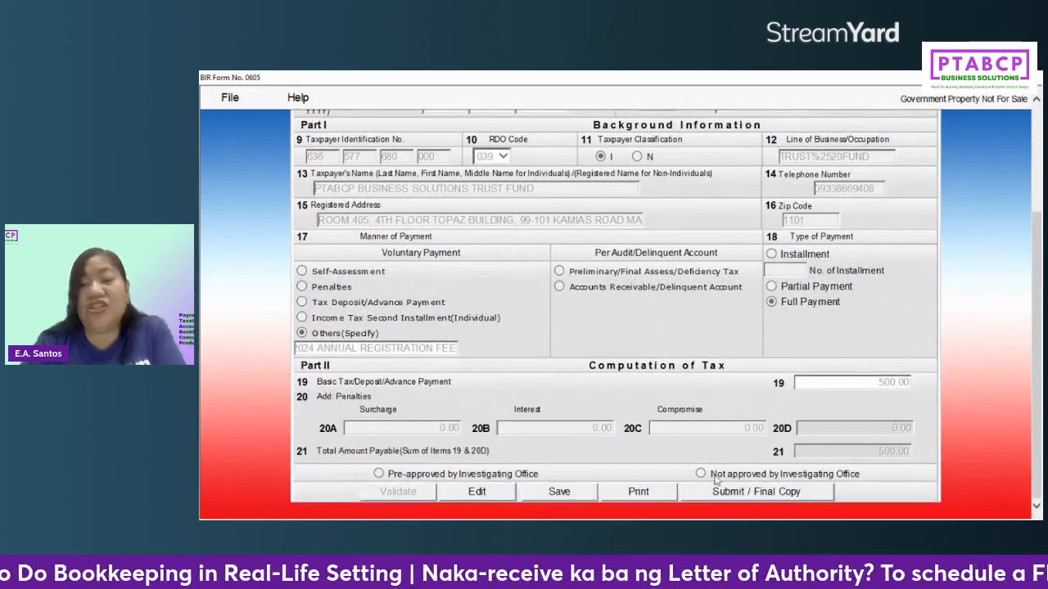
click(732, 491)
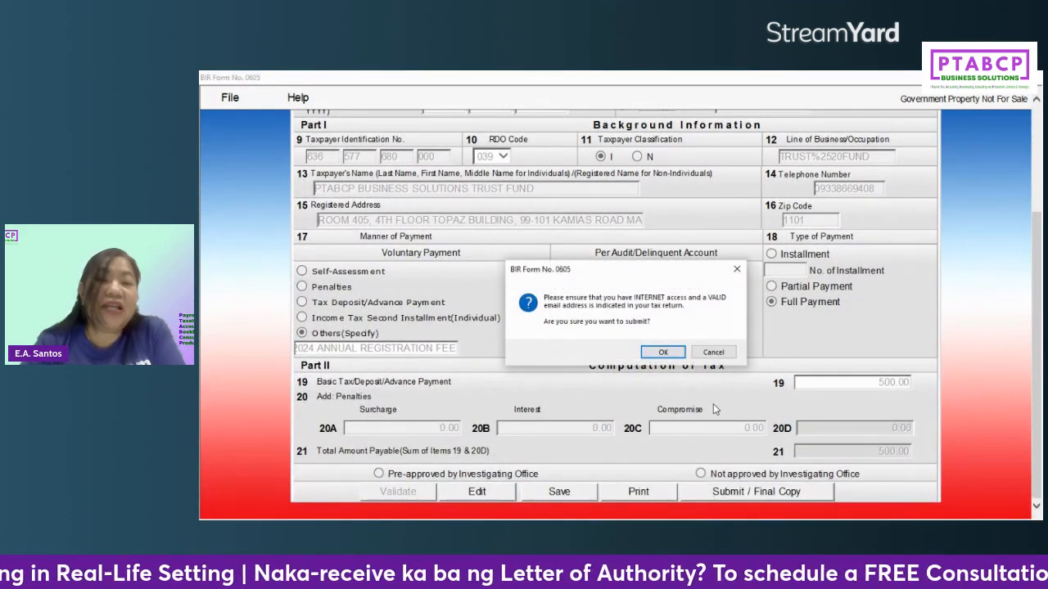
click(655, 355)
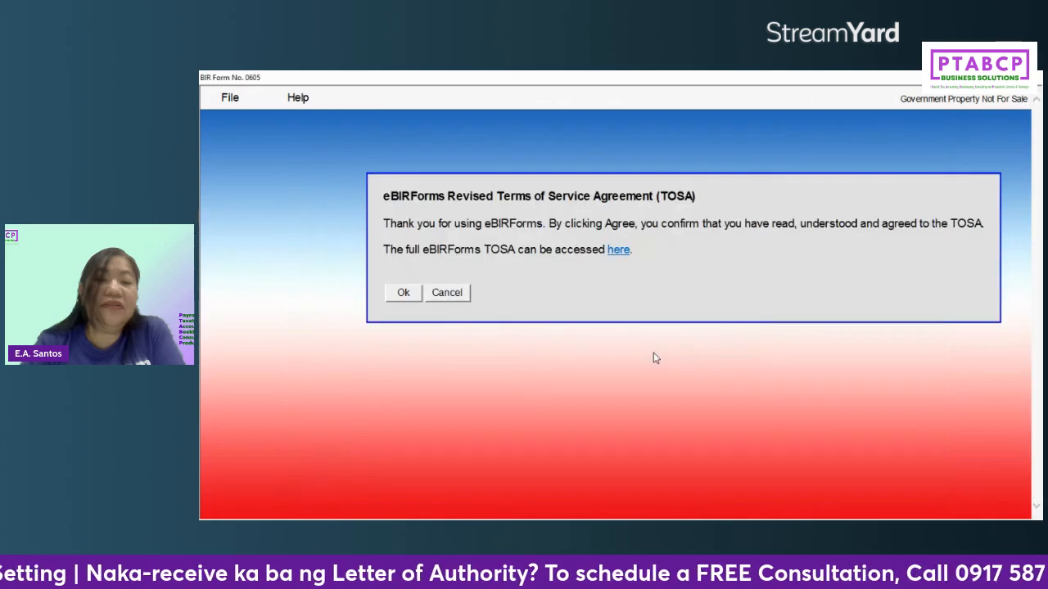
click(404, 293)
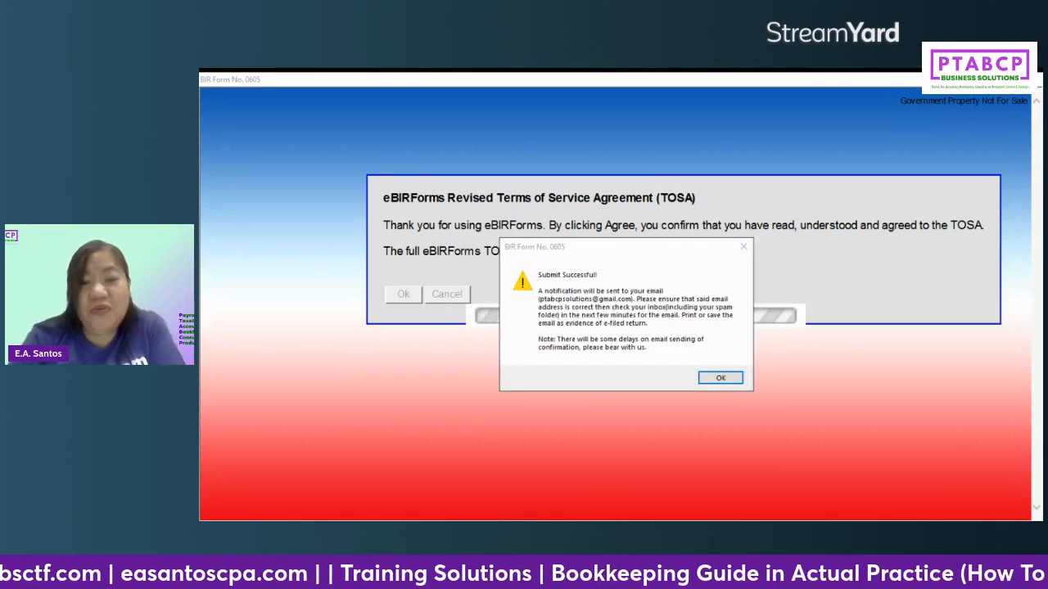
key(Return)
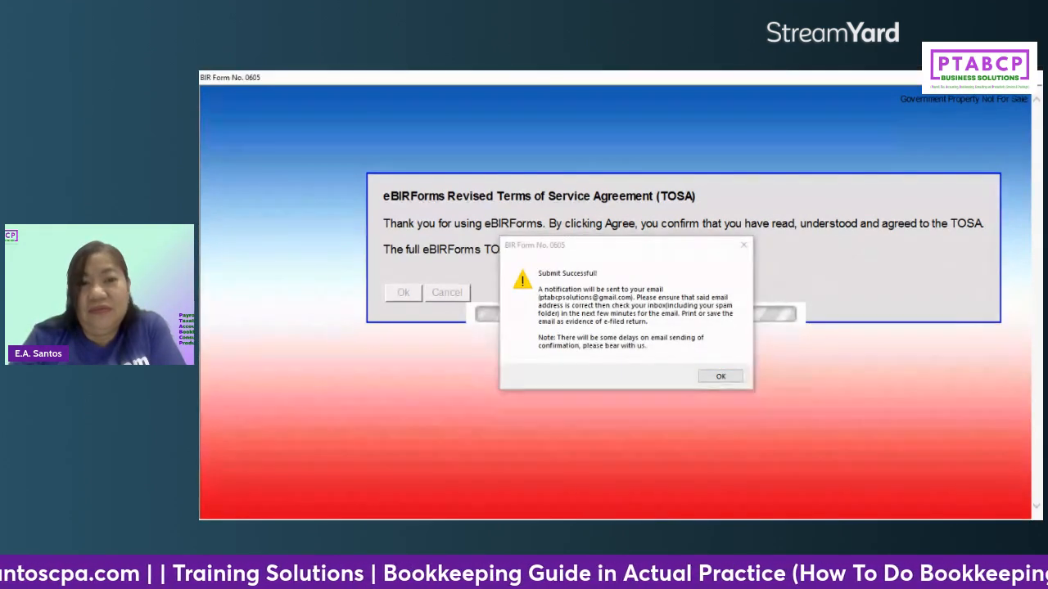
click(711, 377)
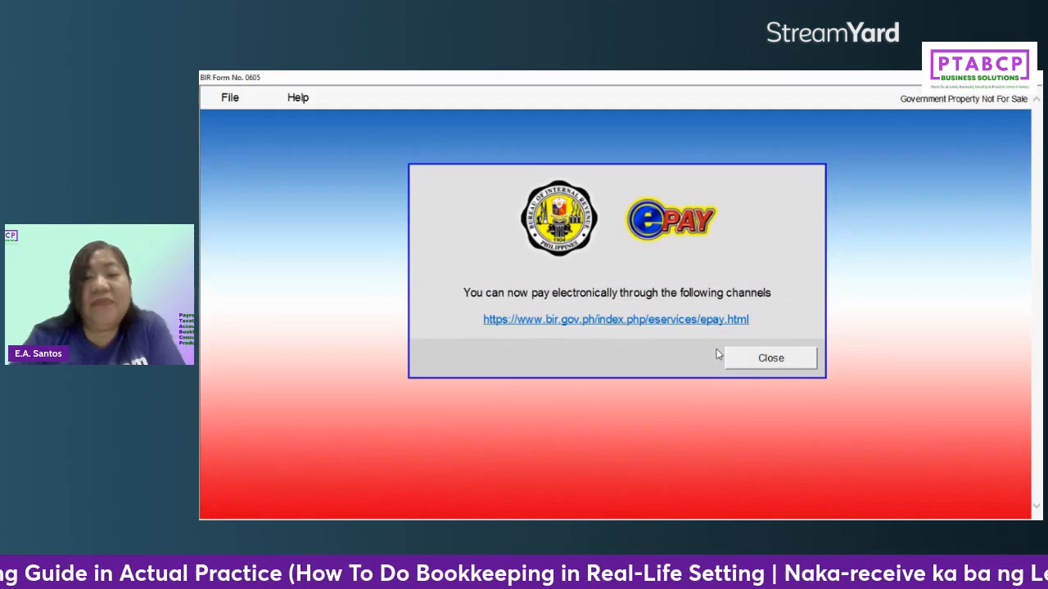
click(770, 358)
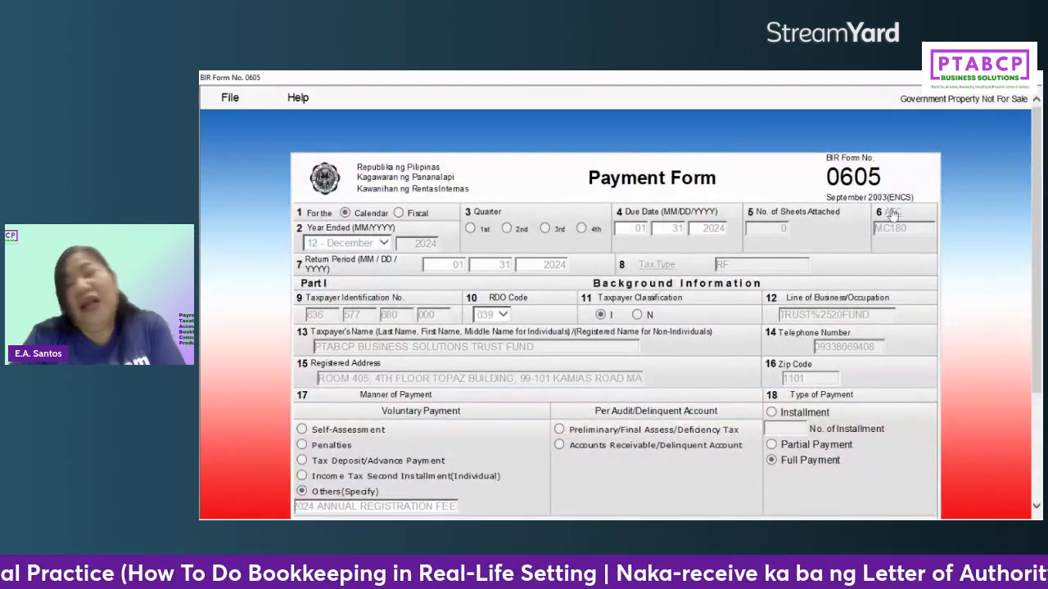
click(1037, 498)
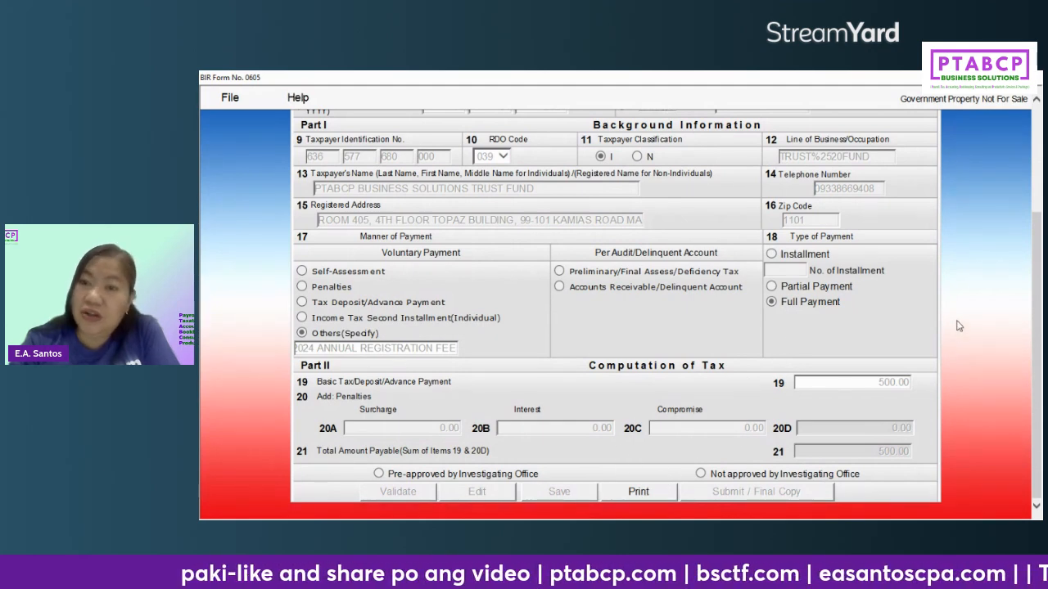
scroll(950, 336, up, 5)
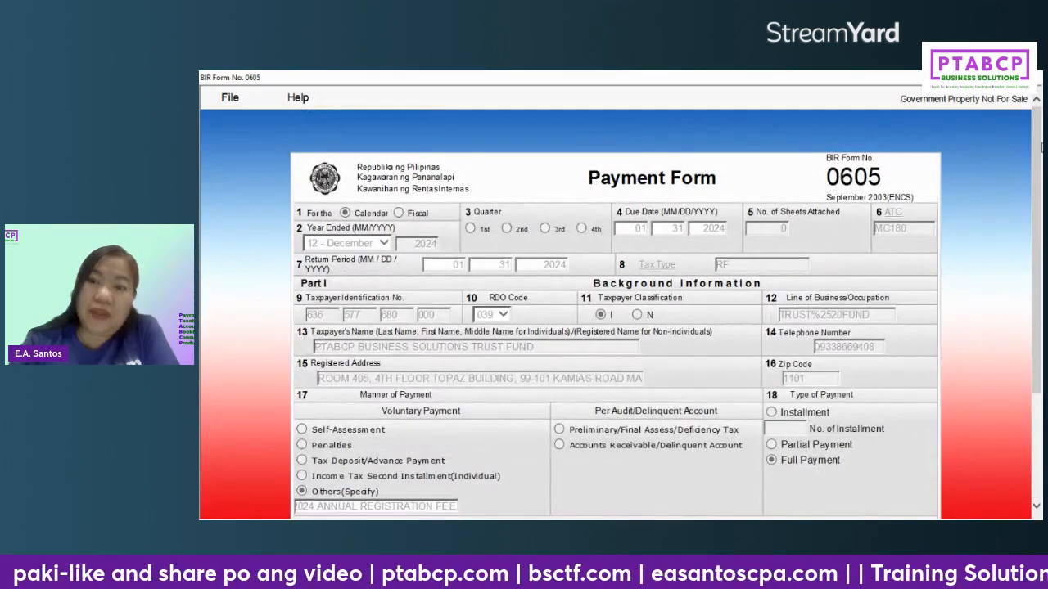
scroll(1036, 461, down, 4)
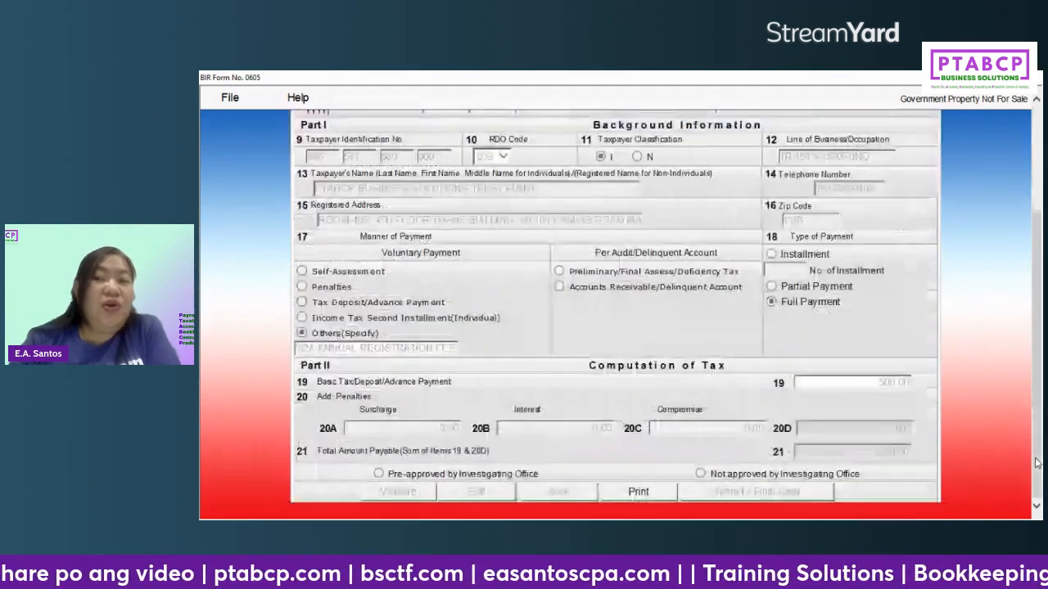